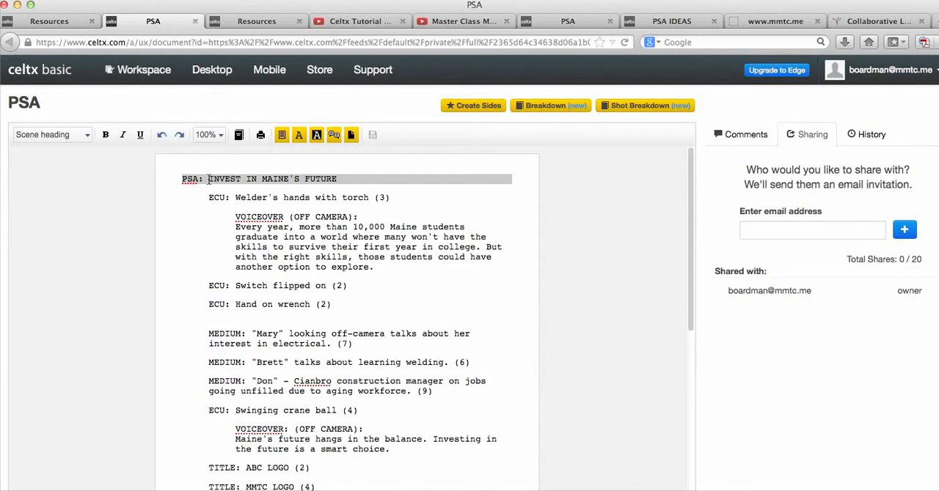
# - Examine the sample PSA script's scene heading, ECU shots, off-camera voiceover dialog and first MEDIUM shot
pyautogui.moveTo(341, 179); pyautogui.dragTo(182, 178)
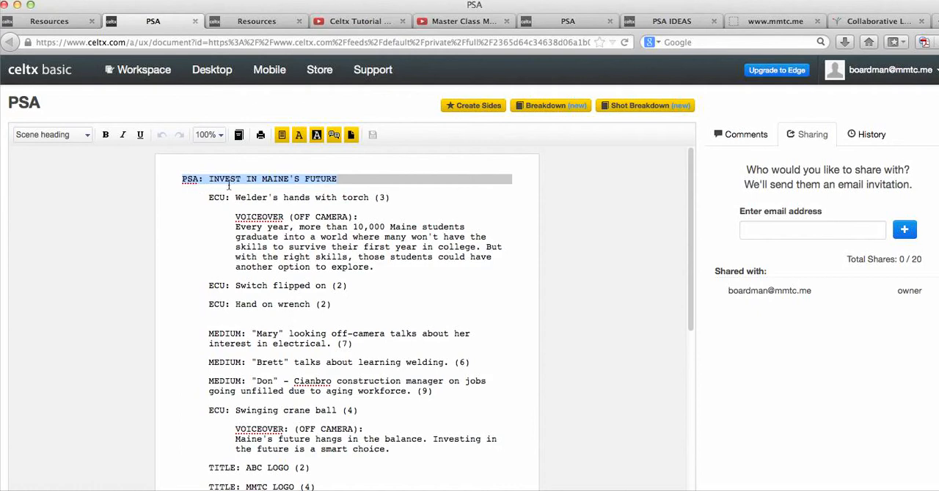
pyautogui.moveTo(231, 198); pyautogui.dragTo(209, 198)
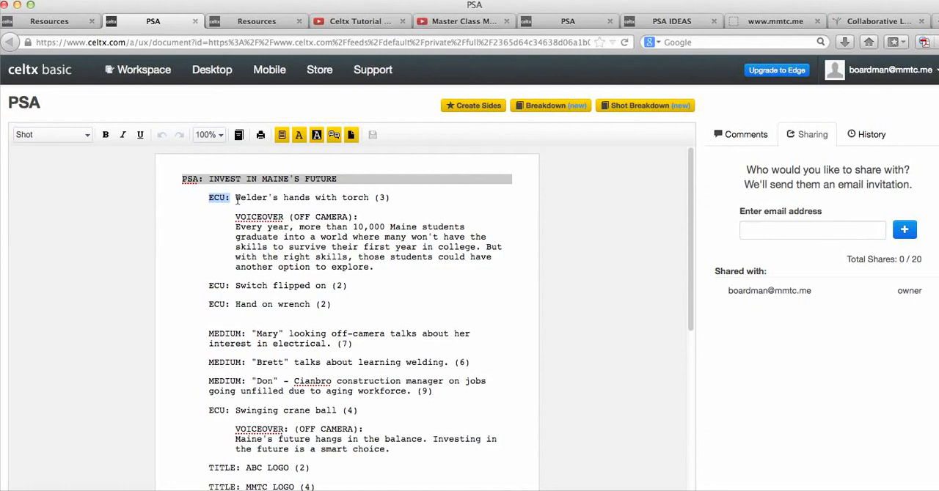
pyautogui.click(380, 198)
pyautogui.moveTo(236, 216); pyautogui.dragTo(284, 216)
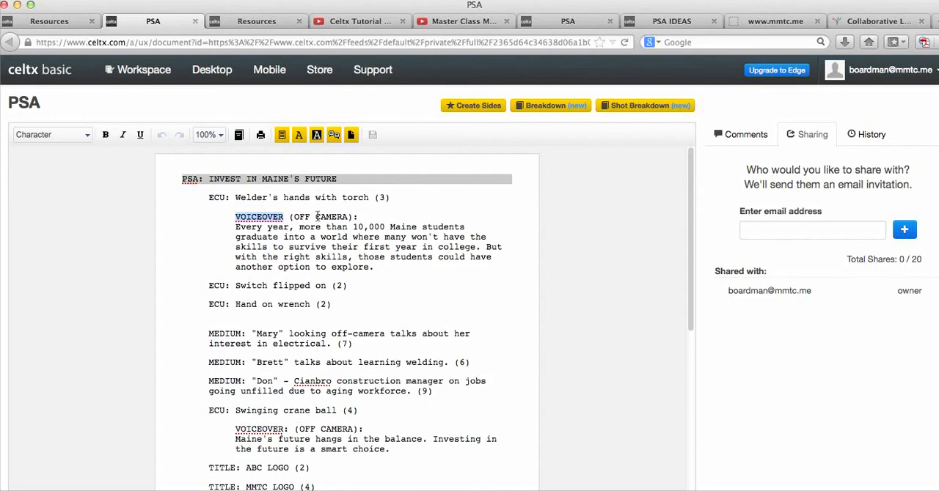
pyautogui.click(254, 228)
pyautogui.click(236, 228)
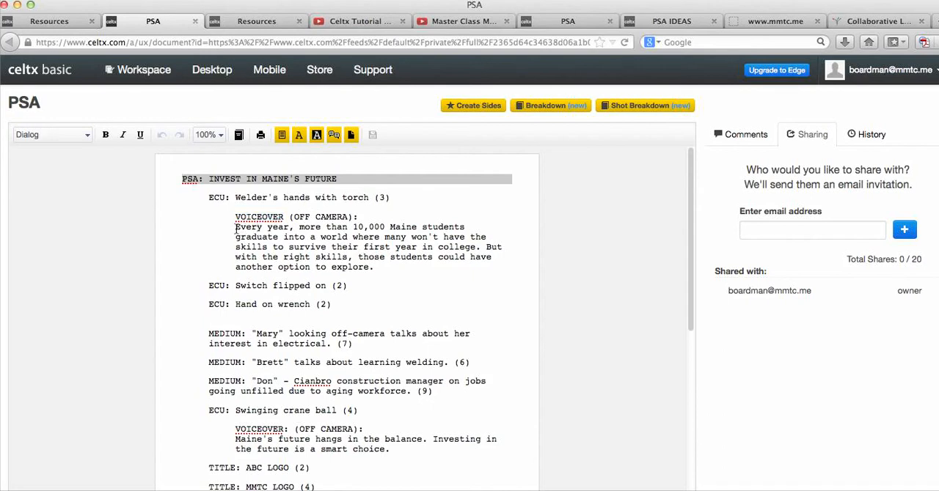
pyautogui.moveTo(236, 229); pyautogui.dragTo(374, 271)
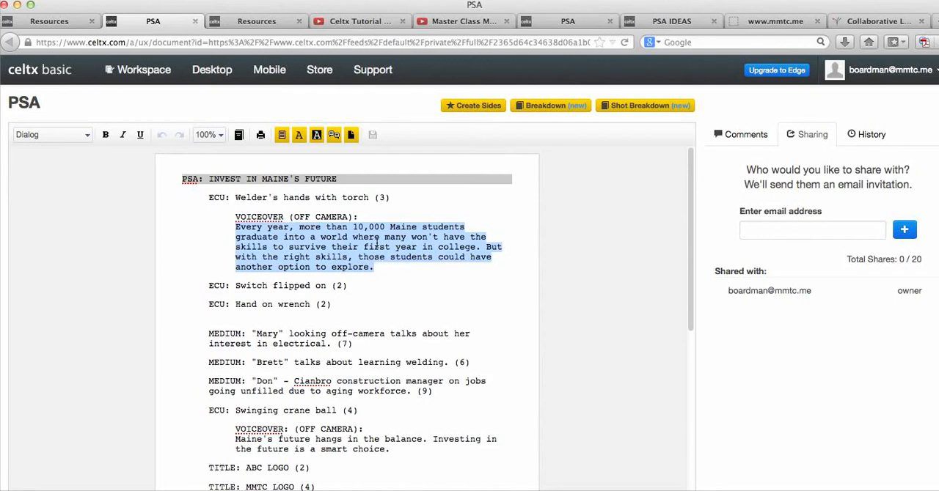
pyautogui.click(383, 295)
pyautogui.click(218, 287)
pyautogui.click(221, 305)
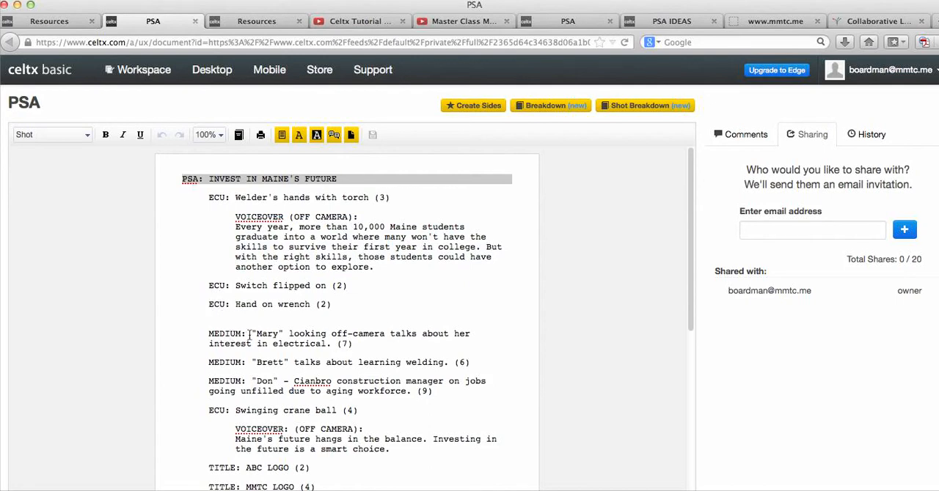
pyautogui.moveTo(251, 334); pyautogui.dragTo(348, 335)
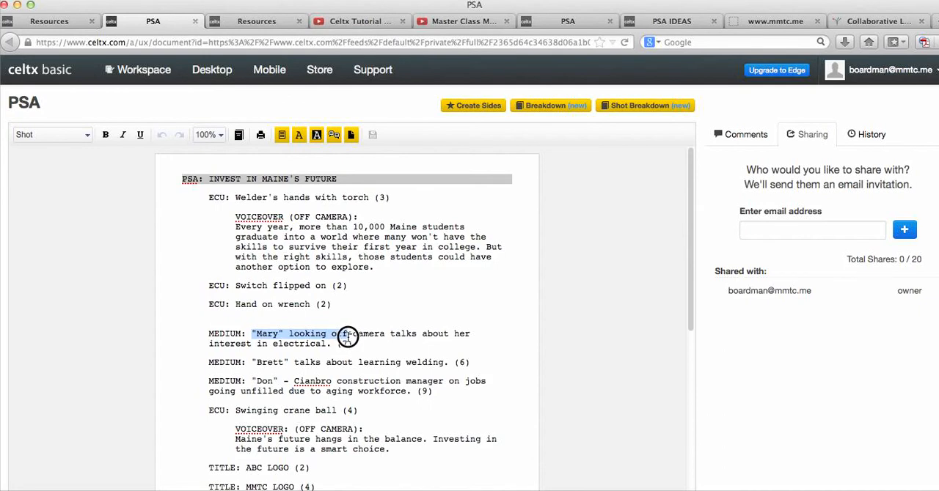
pyautogui.tripleClick(347, 336)
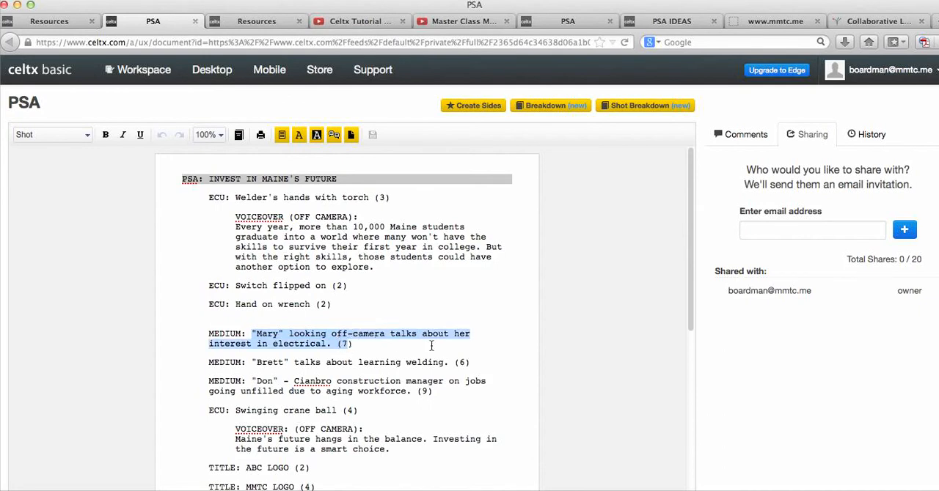
# - Review the rest of the sample script, including the ABC and MMTC logo titles and the closing production credit
pyautogui.scroll(-2, 429, 339)
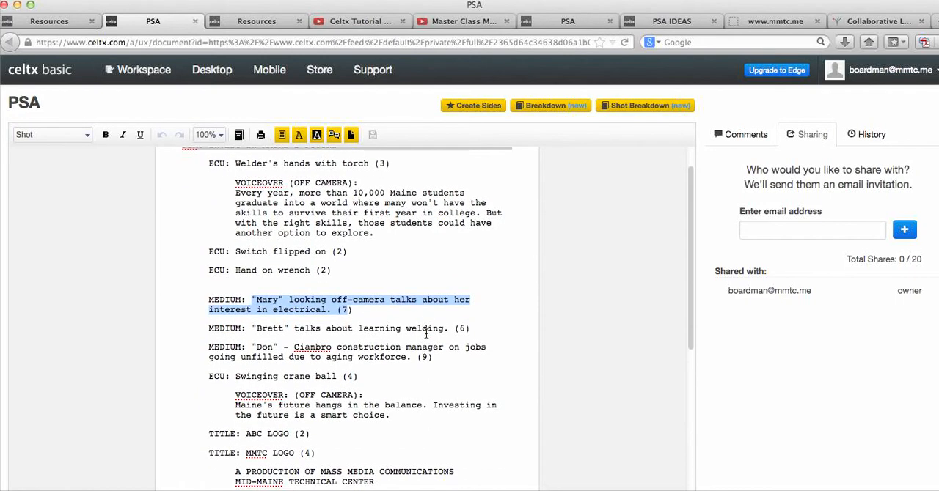
pyautogui.scroll(-5, 425, 334)
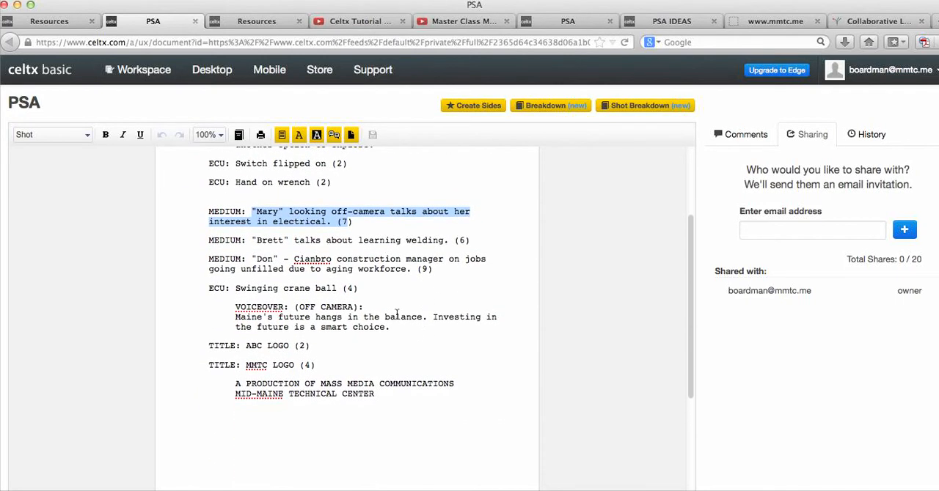
pyautogui.scroll(2, 334, 301)
pyautogui.scroll(-2, 334, 301)
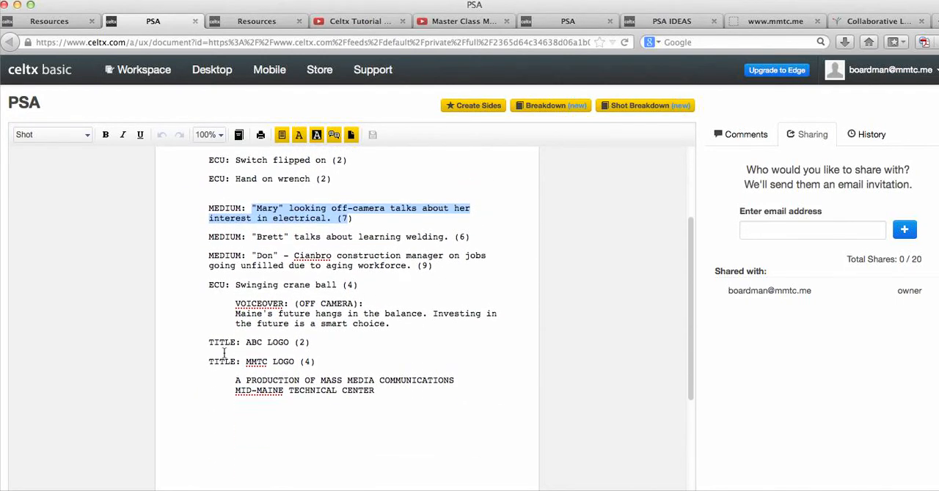
pyautogui.moveTo(208, 342); pyautogui.dragTo(310, 342)
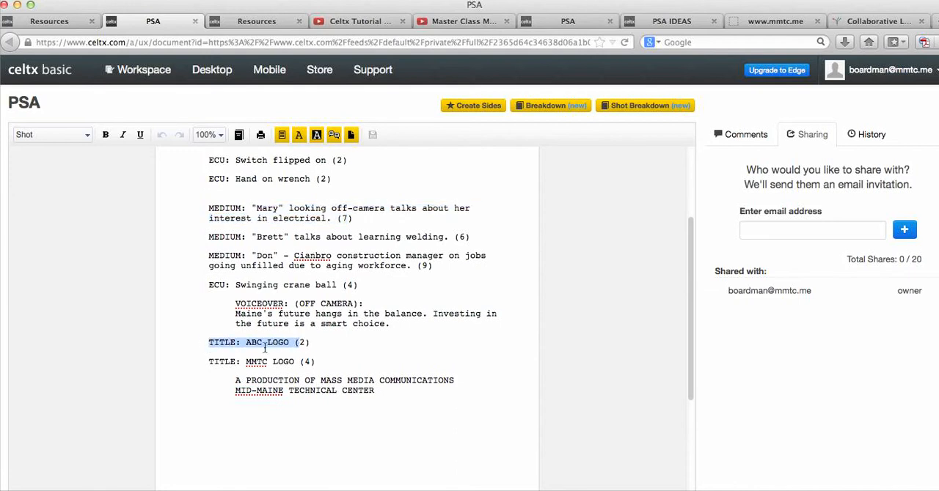
pyautogui.click(216, 363)
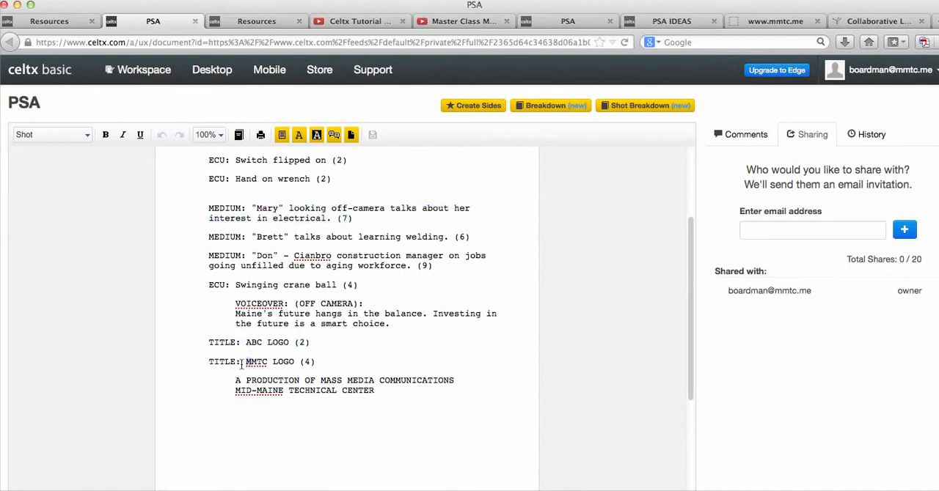
pyautogui.moveTo(236, 381); pyautogui.dragTo(375, 390)
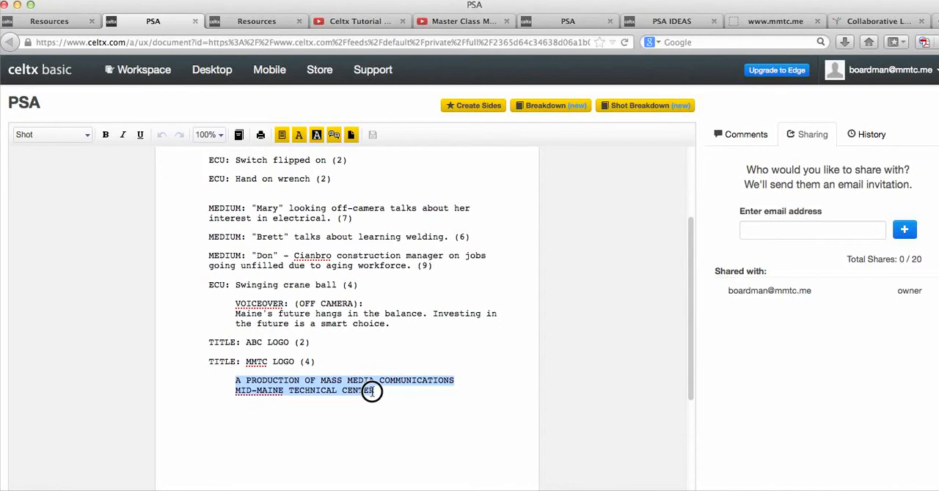
pyautogui.scroll(4, 374, 349)
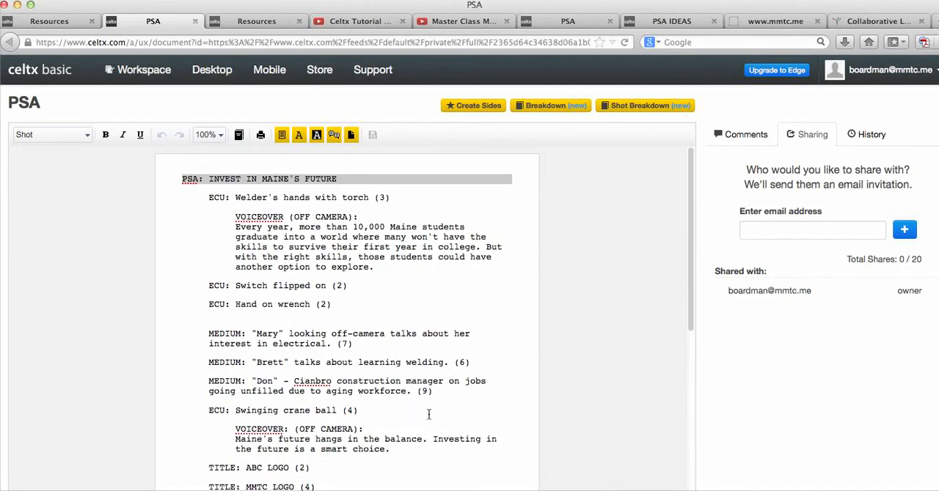
pyautogui.scroll(-3, 421, 410)
pyautogui.scroll(3, 421, 410)
pyautogui.scroll(-3, 421, 410)
pyautogui.scroll(-1, 422, 410)
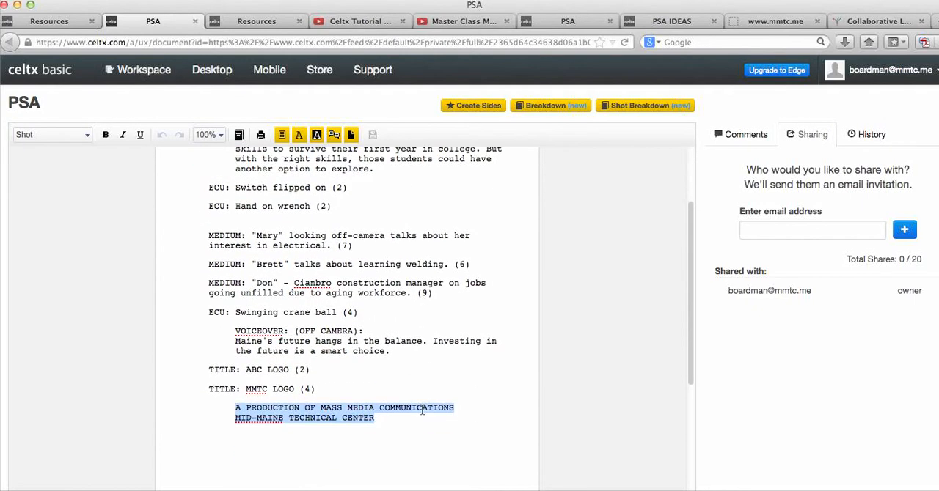
pyautogui.scroll(3, 422, 410)
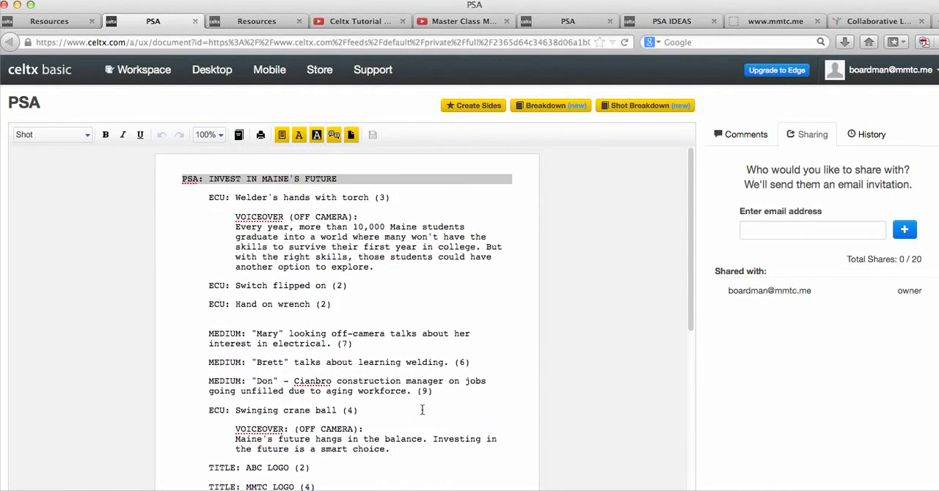
pyautogui.scroll(-3, 421, 410)
pyautogui.scroll(2, 422, 410)
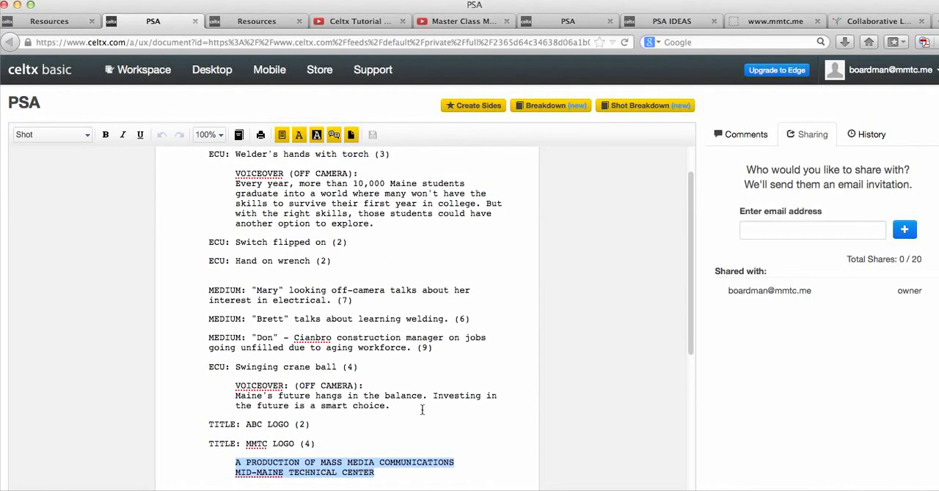
# - Create a new AV script in the workspace, naming it "PSA INVEST" followed by the author's first name and "and team"
pyautogui.click(30, 74)
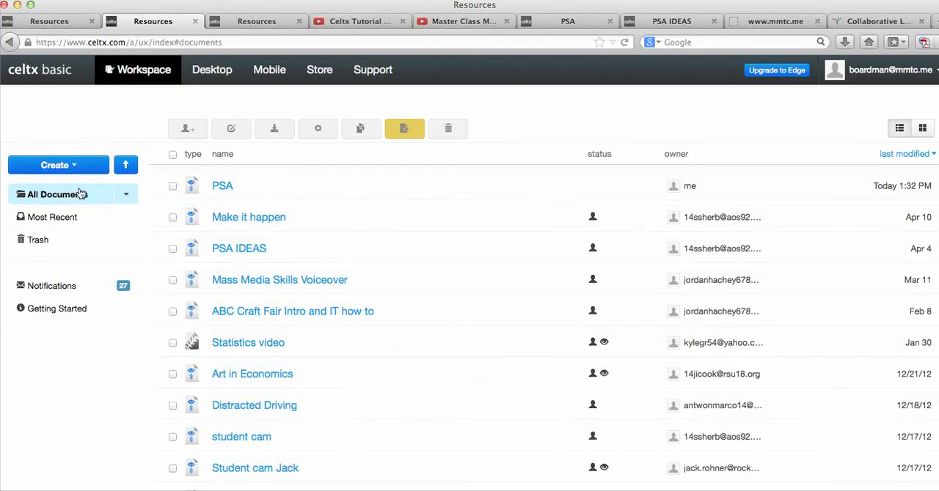
pyautogui.click(74, 167)
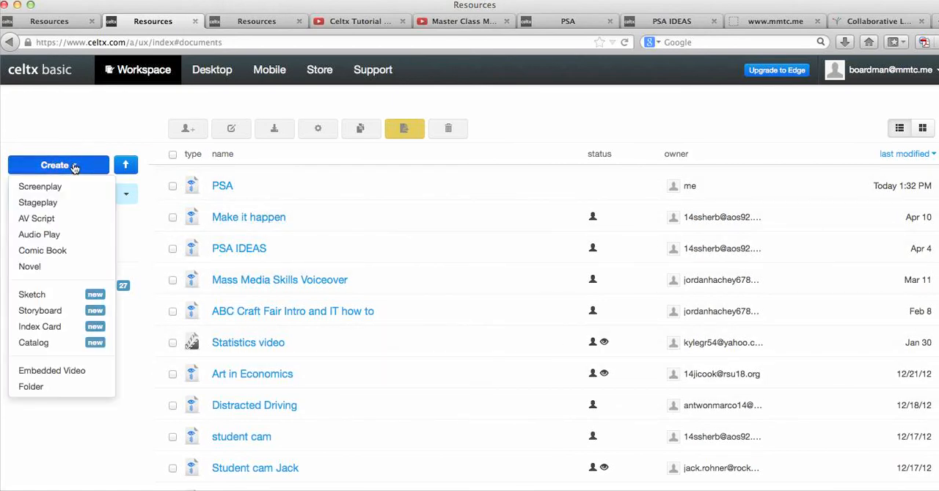
pyautogui.click(47, 221)
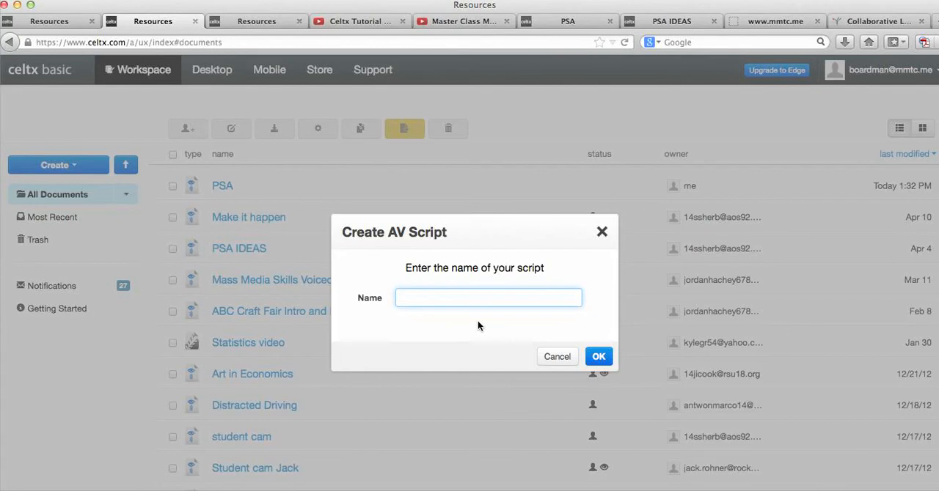
pyautogui.write('PSA')
pyautogui.write('INVEST dave abd')
pyautogui.press('BackSpace')
pyautogui.press('BackSpace')
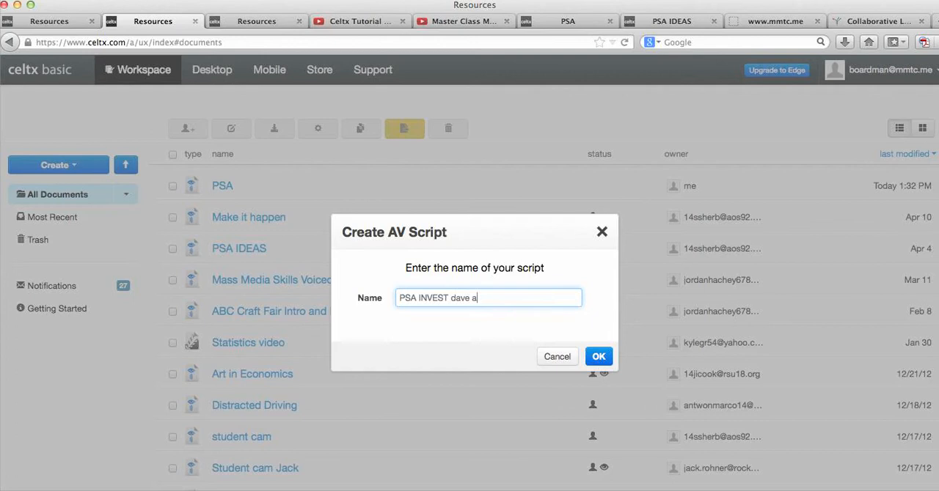
pyautogui.write('nd team')
pyautogui.press('Return')
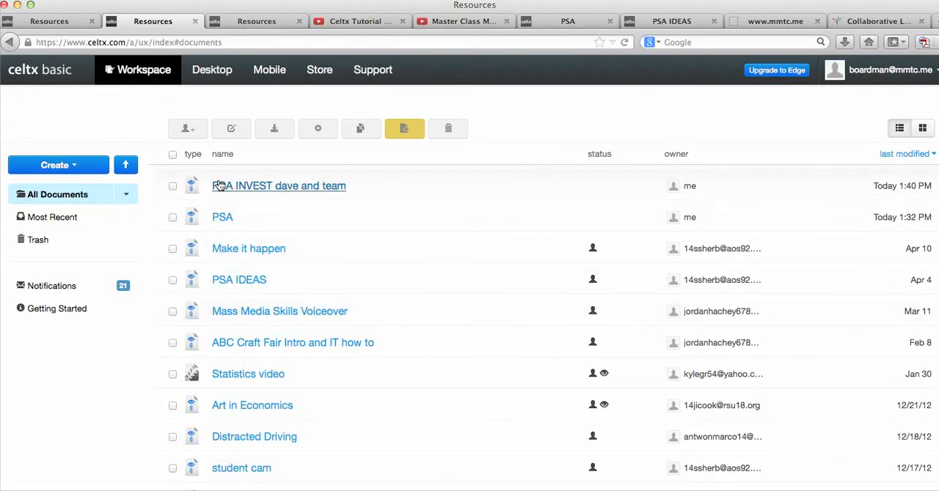
# - Open the newly created PSA INVEST script and enter the scene heading "MACHINE SHOP"
pyautogui.click(221, 188)
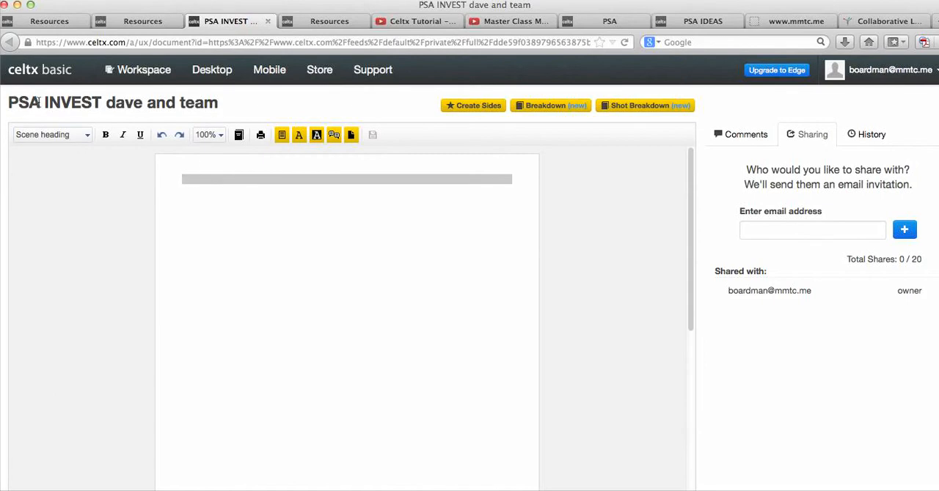
pyautogui.click(189, 180)
pyautogui.write('MACHINE SHOP')
pyautogui.press('Return')
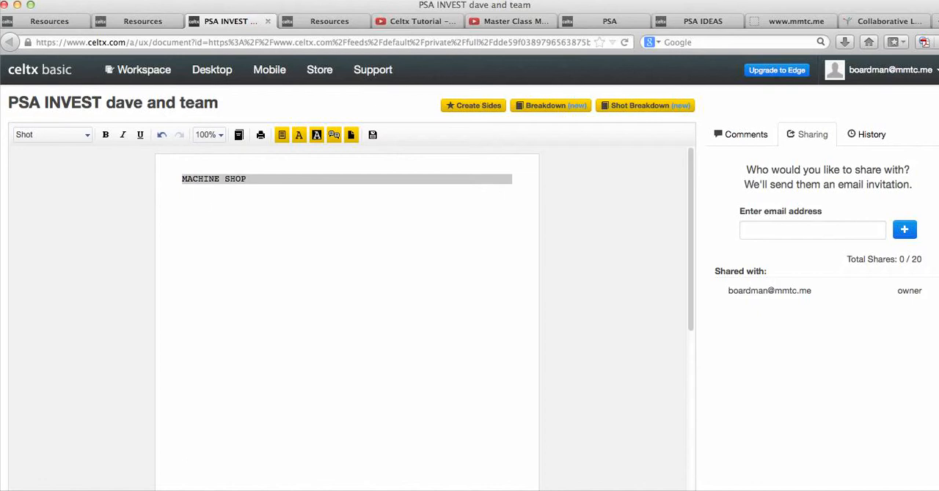
# - Enter the shot "WIDE: Full shop, with subject in lower right of frame, looking at machine, directing to left. Motion zoom to subject.(5)"
pyautogui.write('WIDE: Full shop, with subject in lower right of frame, looking at machine, directing to left. (')
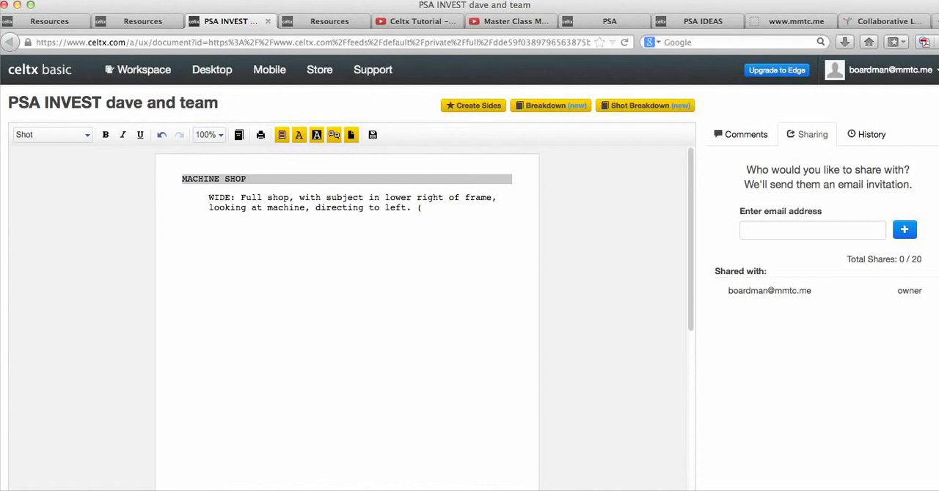
pyautogui.write('5)')
pyautogui.click(417, 208)
pyautogui.write('Motion zoom to subject')
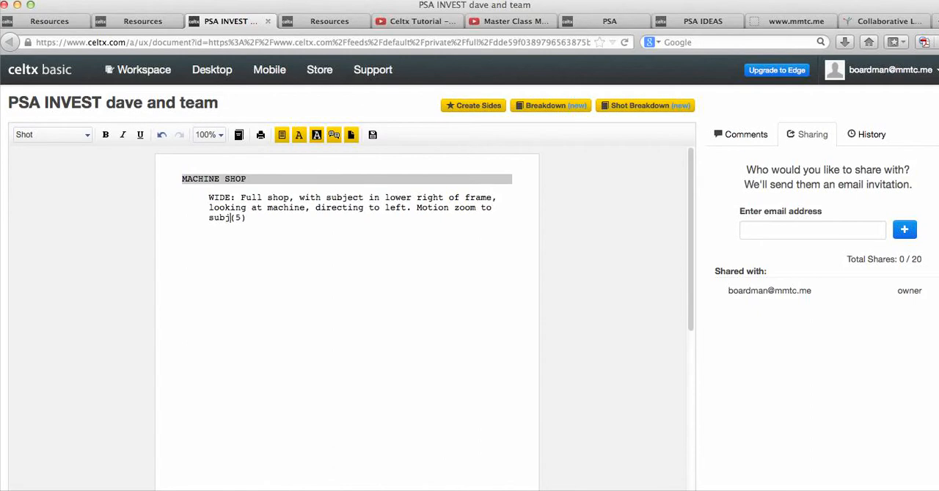
pyautogui.write('.')
# - Add a Shot line below the WIDE shot reading "ECU: Student's eyes. (2)"
pyautogui.click(314, 221)
pyautogui.press('Return')
pyautogui.press('BackSpace')
pyautogui.click(88, 133)
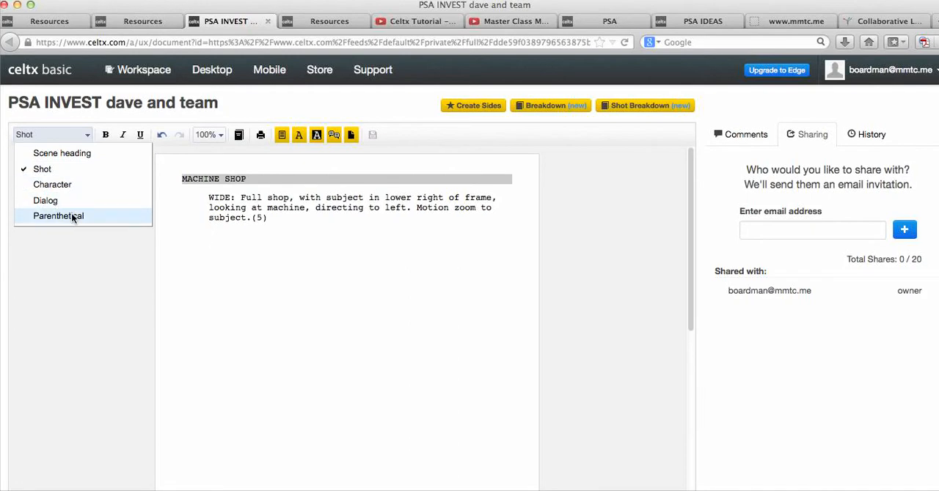
pyautogui.click(54, 169)
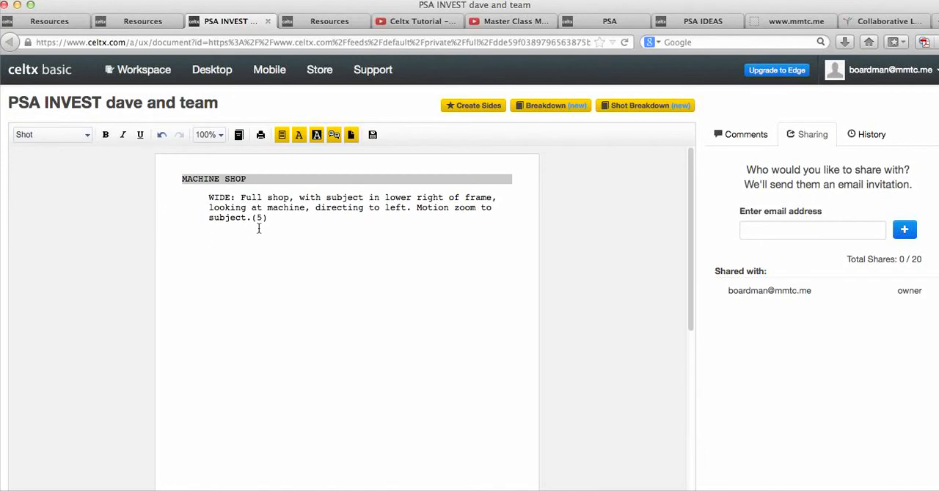
pyautogui.write("ECU: Student's")
pyautogui.write('eyes. (2)')
# - Start a line below the ECU shot and cycle its element type through the available formats to Parenthetical
pyautogui.press('Return')
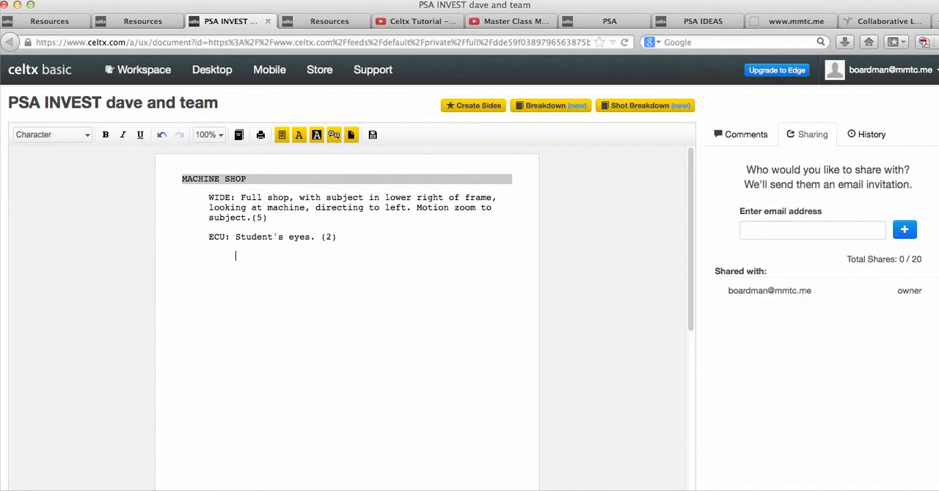
pyautogui.press('Tab')
pyautogui.press('Tab')
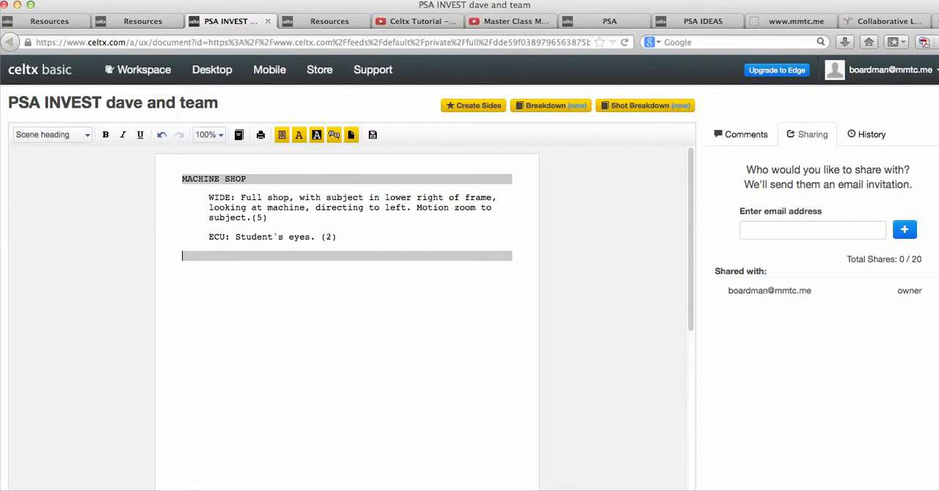
pyautogui.press('Tab')
pyautogui.press('Tab')
pyautogui.press('Tab')
pyautogui.press('Tab')
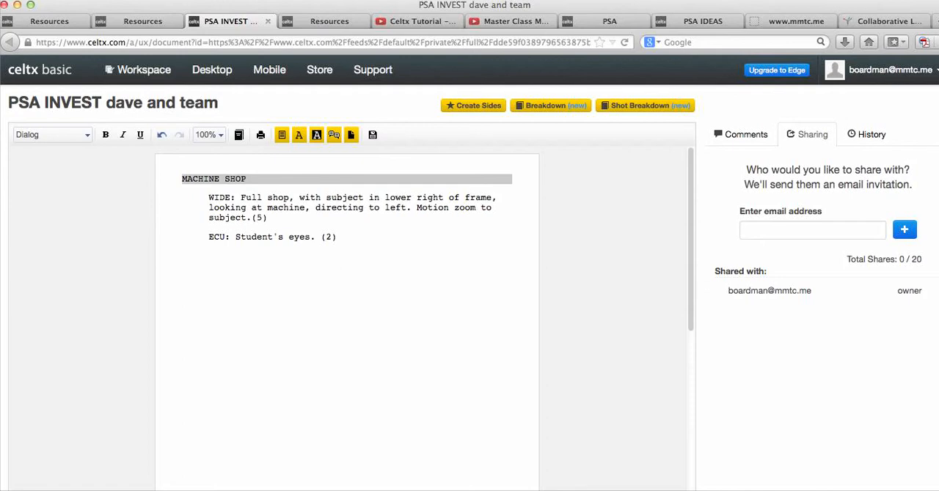
pyautogui.press('Tab')
# - Delete the empty parenthetical line and restore the closing parenthesis at the end of the ECU shot
pyautogui.moveTo(247, 254); pyautogui.dragTo(229, 254)
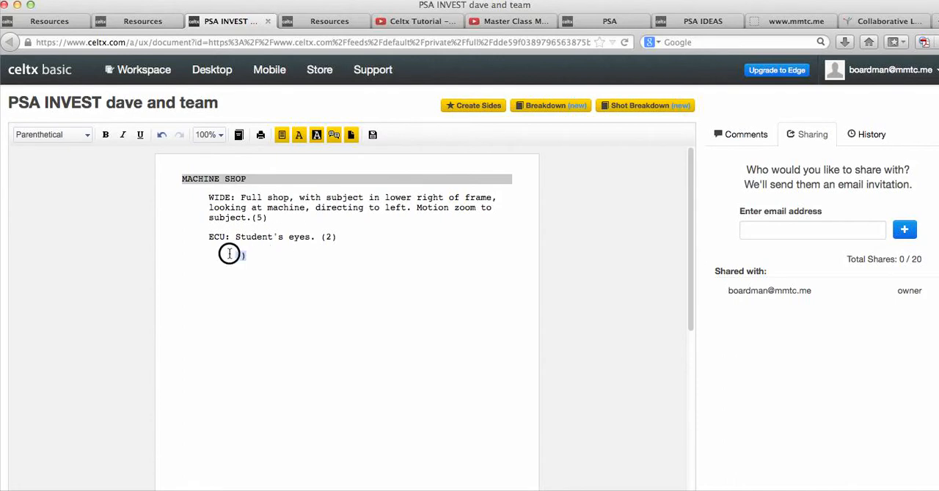
pyautogui.press('BackSpace')
pyautogui.press('BackSpace')
pyautogui.press('BackSpace')
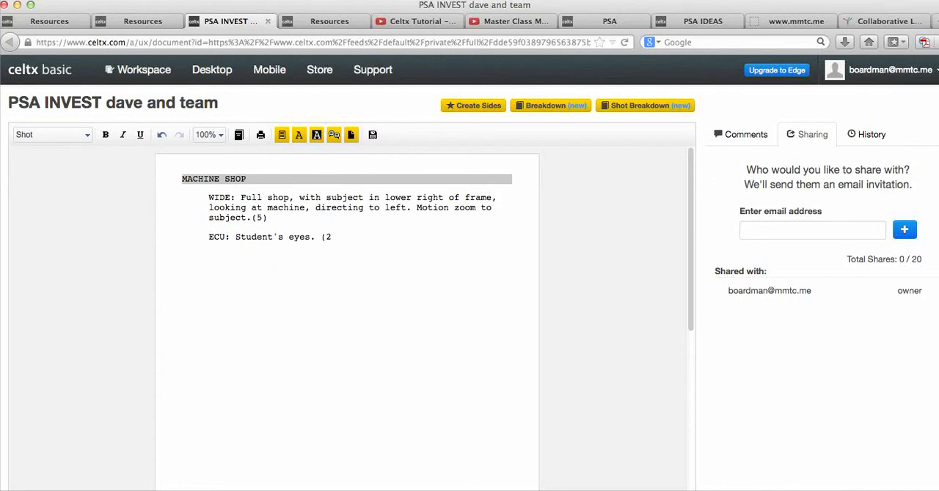
pyautogui.write(')')
# - Cycle the ECU line's element type through Dialog and Parenthetical back to Shot, and start a Character line below it
pyautogui.press('Tab')
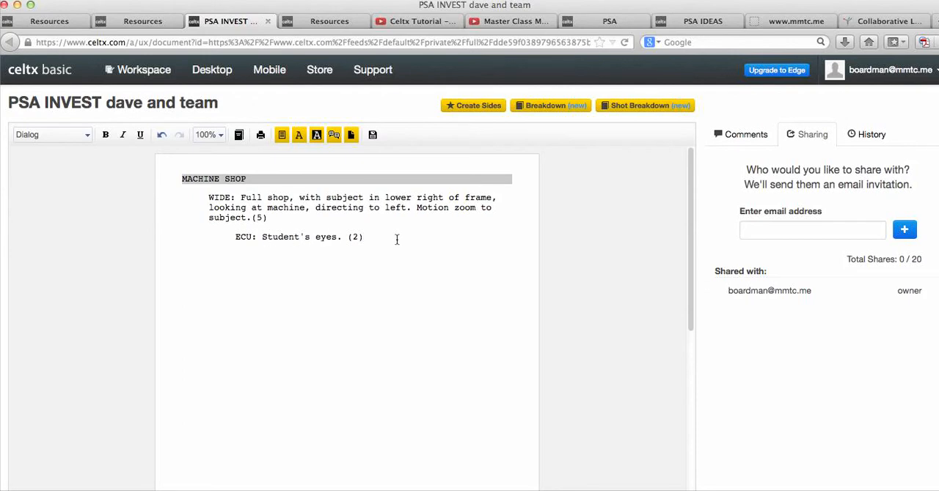
pyautogui.press('Tab')
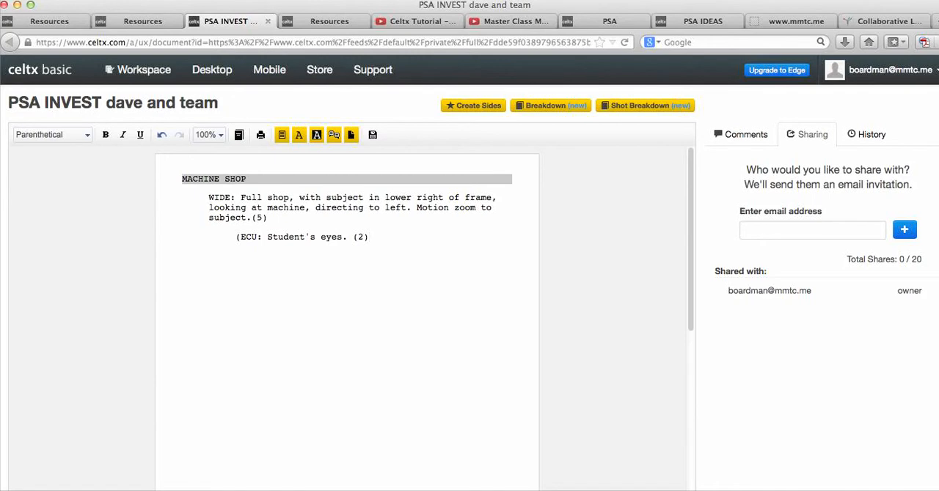
pyautogui.press('Tab')
pyautogui.press('Tab')
pyautogui.write(')')
pyautogui.press('Return')
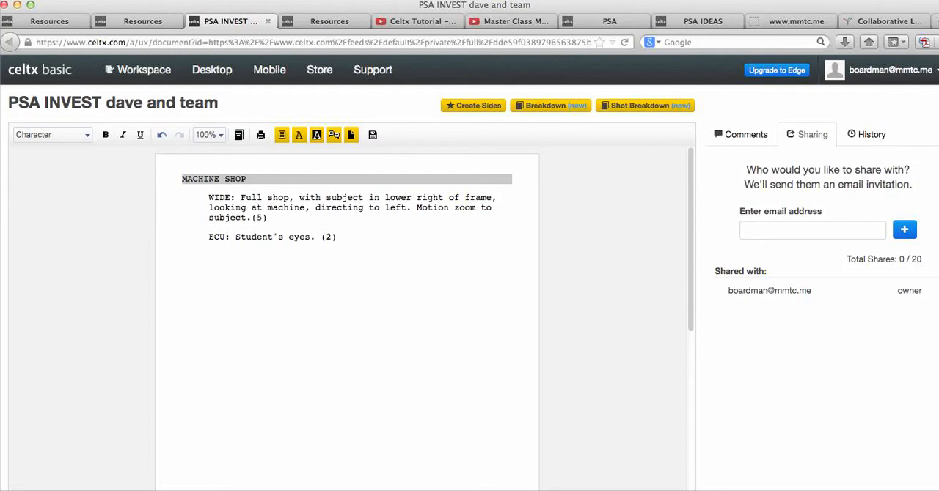
# - Change the number in parentheses at the end of the ECU shot to 8
pyautogui.click(333, 237)
pyautogui.doubleClick(330, 237)
pyautogui.write('8')
pyautogui.click(342, 237)
# - Enter the label "VOICEOVER:" on the Character line below the ECU shot
pyautogui.press('Return')
pyautogui.write('VOIVE')
pyautogui.press('BackSpace')
pyautogui.press('BackSpace')
pyautogui.write('CEOVER: E')
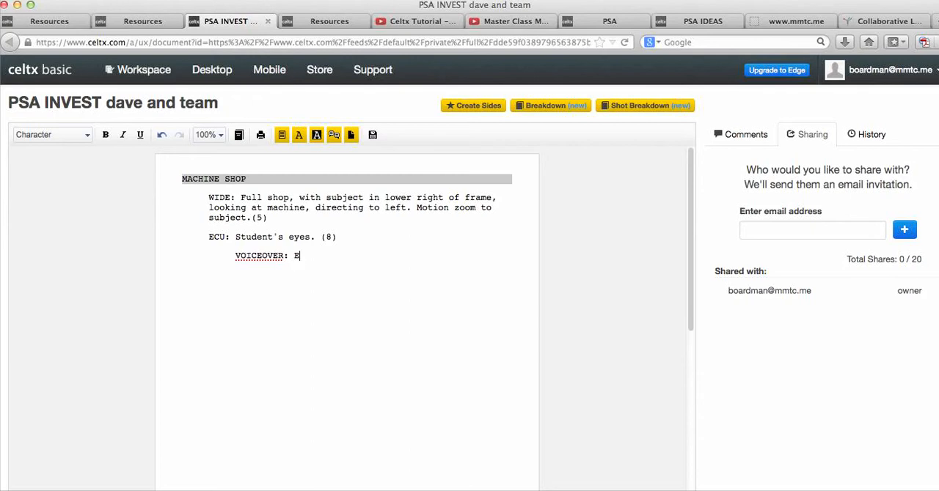
pyautogui.write('VERY YEAR APPRO')
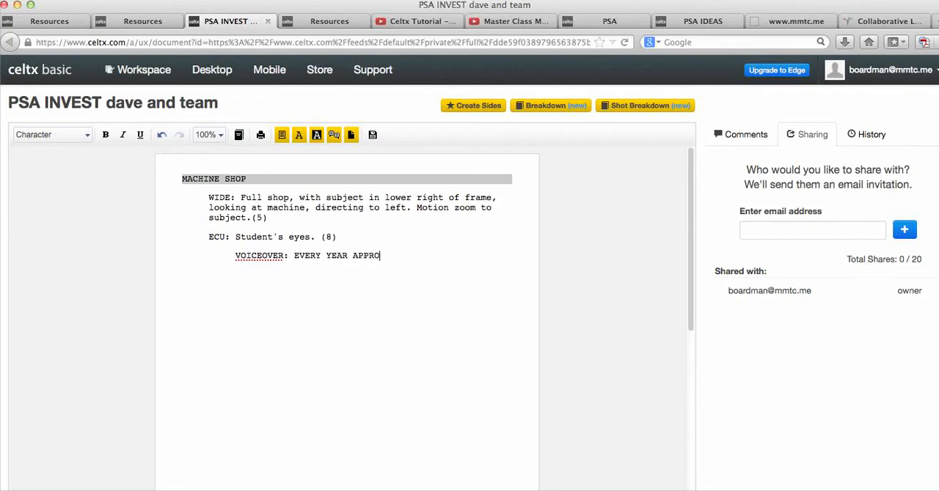
pyautogui.write('XIMATELY 3,000 STUDENTS DROOP')
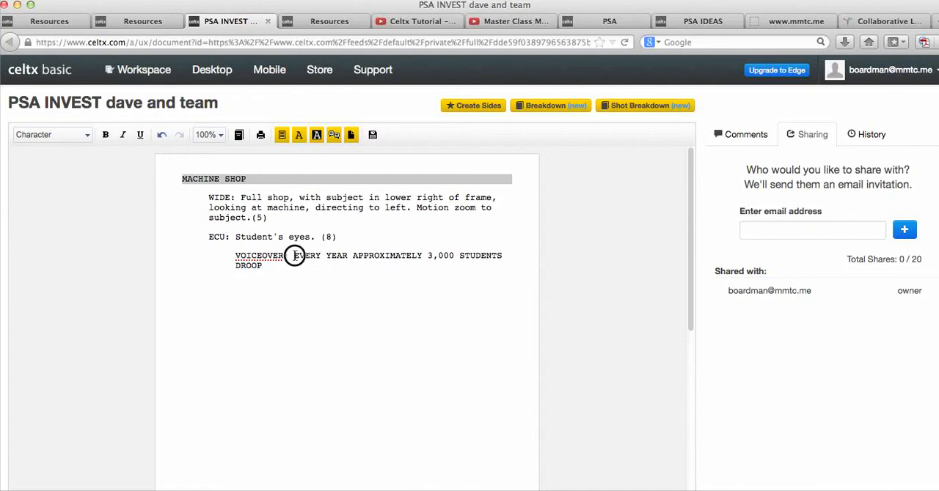
# - Change the voiceover line's element type from Character to Dialog
pyautogui.click(294, 255)
pyautogui.press('BackSpace')
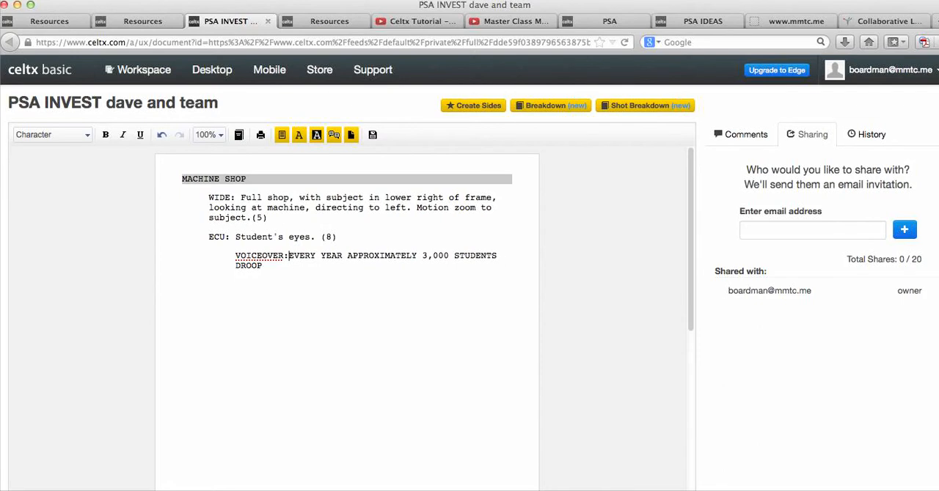
pyautogui.press('Tab')
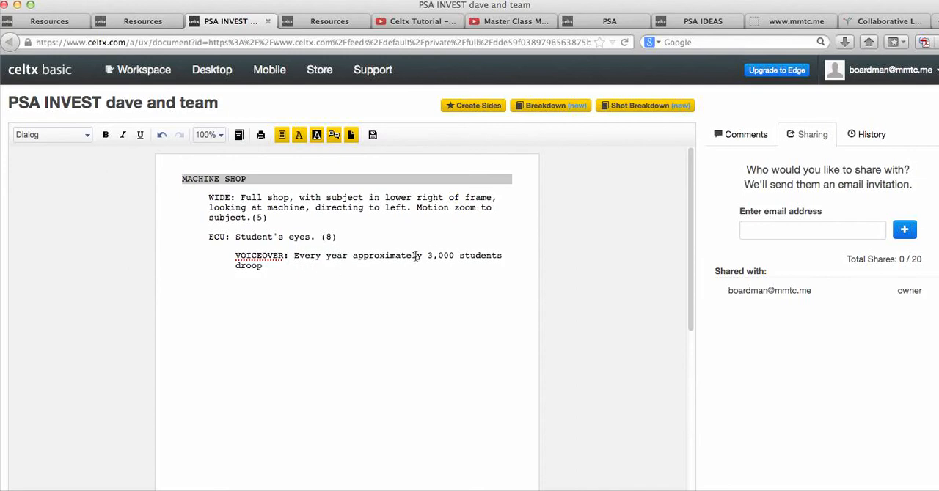
# - Correct the end of the voiceover line and complete it as "drop out in Maine. Technical education can change that."
pyautogui.click(277, 269)
pyautogui.press('BackSpace')
pyautogui.press('BackSpace')
pyautogui.write('p out in Maine. Technical education can change that')
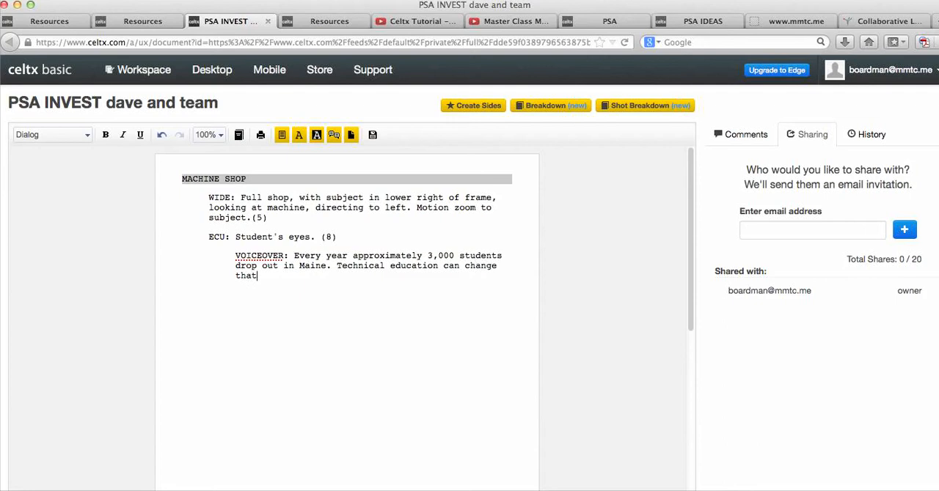
pyautogui.write('.')
# - Start a new line below the voiceover with "Technical education" and set its element type to Dialog
pyautogui.press('Return')
pyautogui.write('TECHNIC')
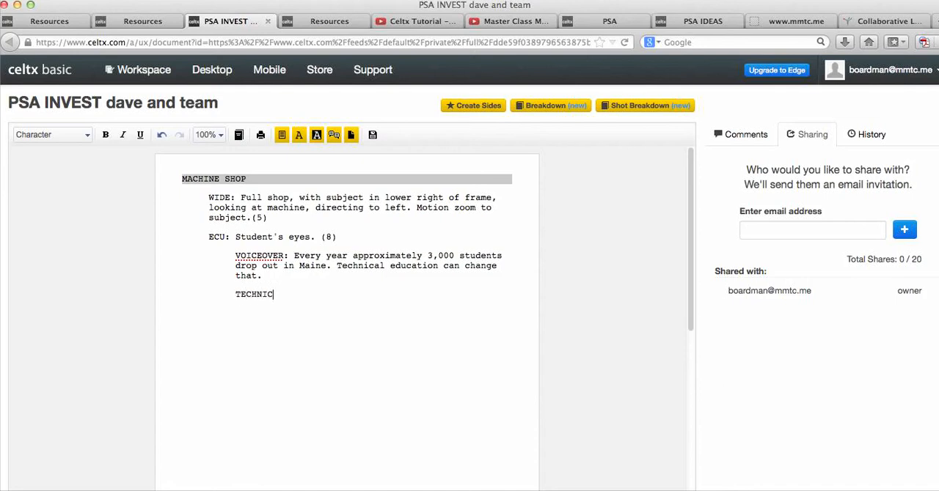
pyautogui.write('AL EDUCATION')
pyautogui.press('Tab')
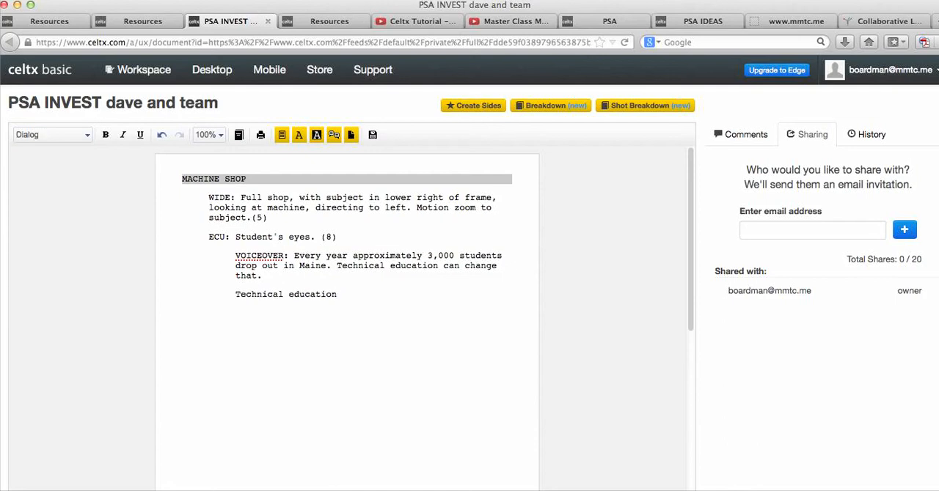
# - Continue the new dialog line with "prepares thousands of Maine students for success in college........"
pyautogui.write('prepares thousands of Maine studen')
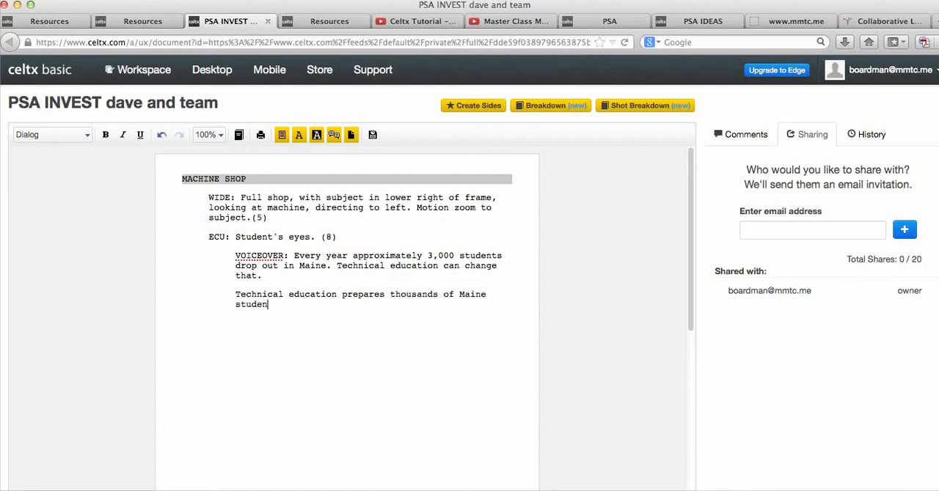
pyautogui.write('ts for success in colle')
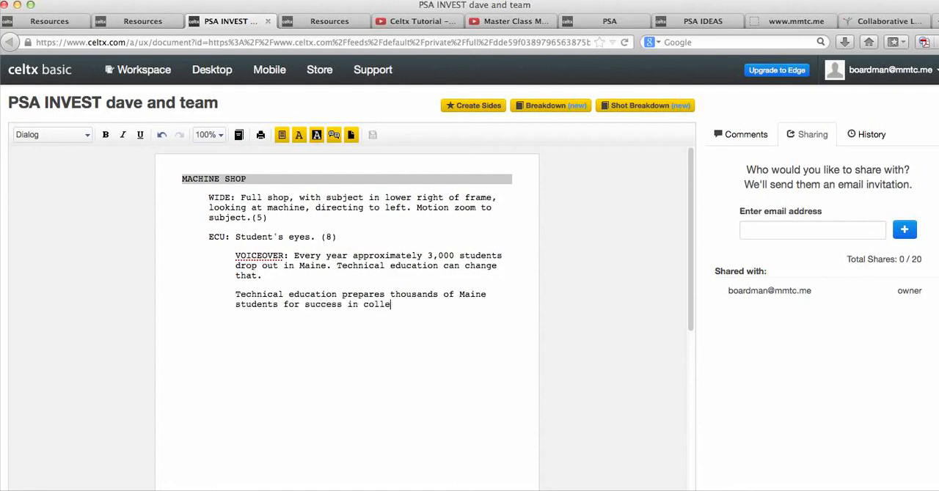
pyautogui.write('ge........')
pyautogui.moveTo(446, 306); pyautogui.dragTo(236, 295)
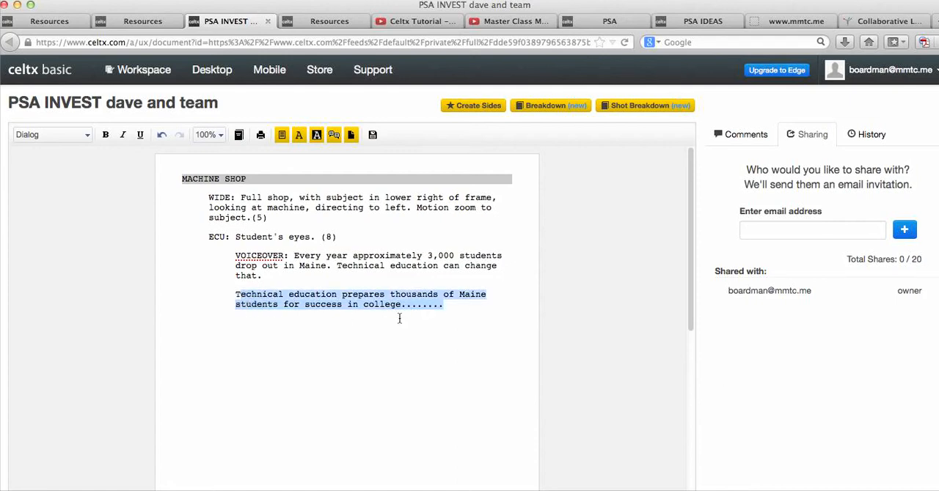
pyautogui.click(453, 305)
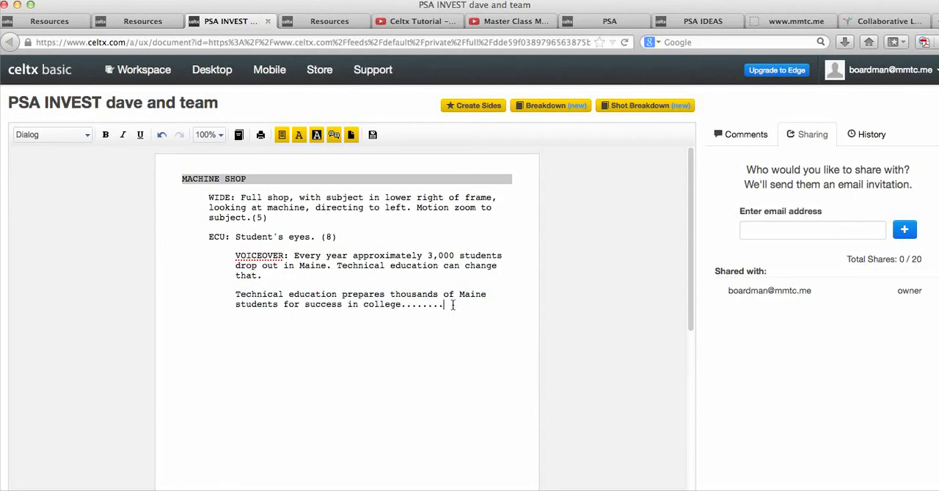
# - Add a Shot line below the dialog and begin it with "CLOSE"
pyautogui.press('Return')
pyautogui.press('Tab')
pyautogui.write('Cl')
pyautogui.press('BackSpace')
pyautogui.press('BackSpace')
pyautogui.write('CLOSE')
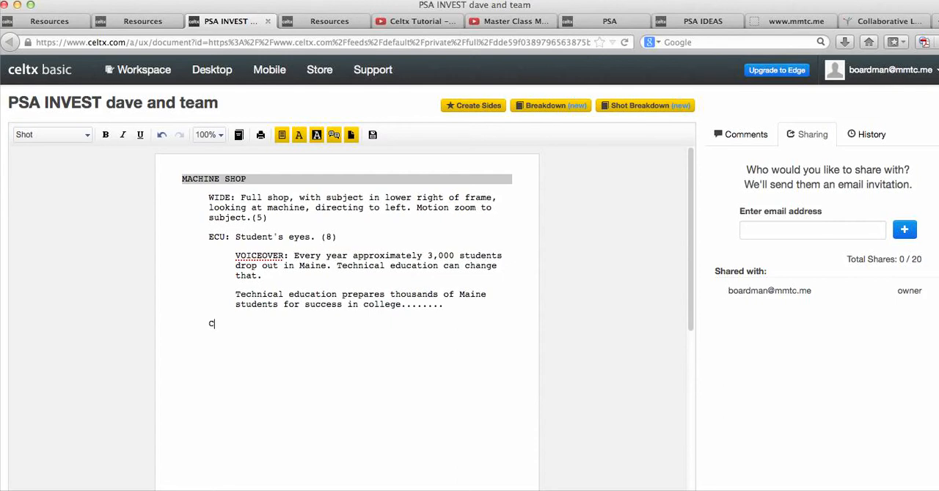